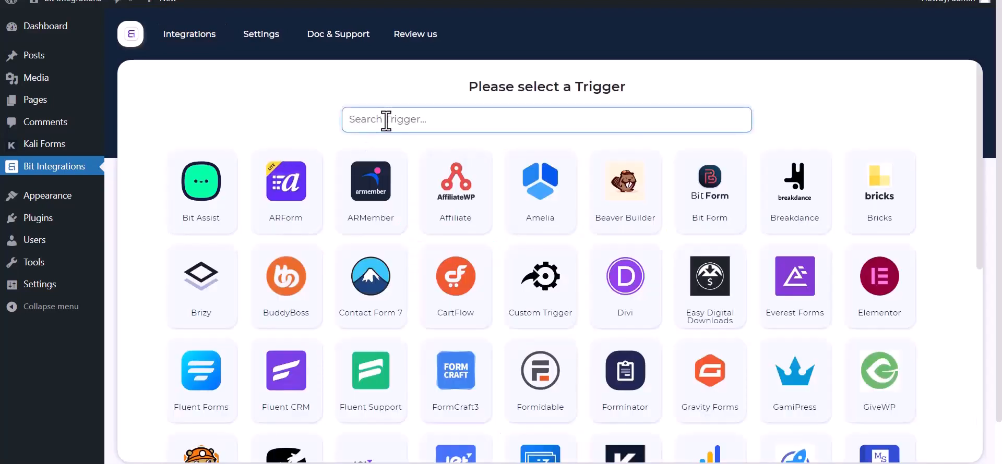
Pick Kali Forms as the trigger, copy its webhook URL and start fetching data
type("ka")
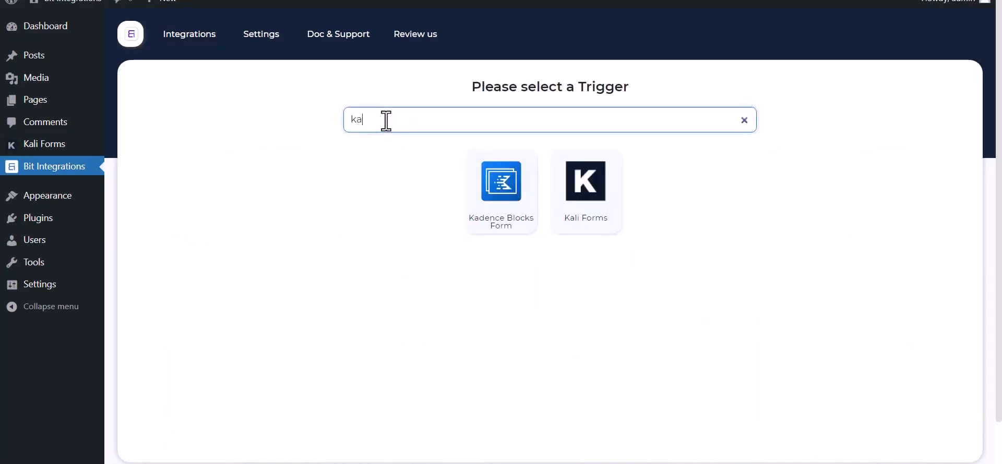
left_click(593, 217)
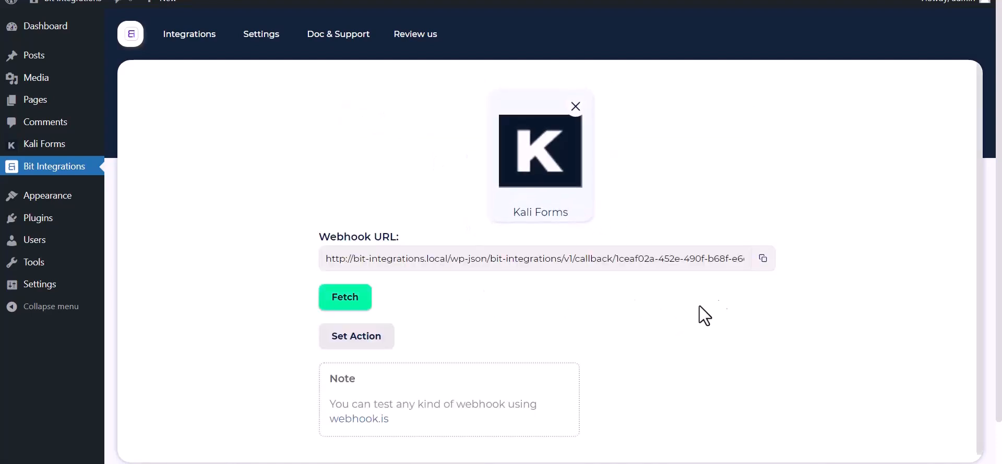
left_click(762, 261)
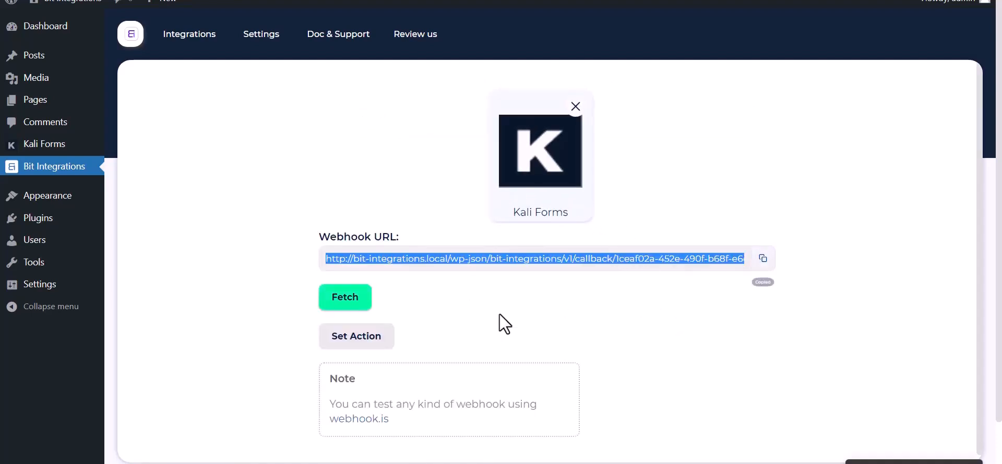
left_click(334, 307)
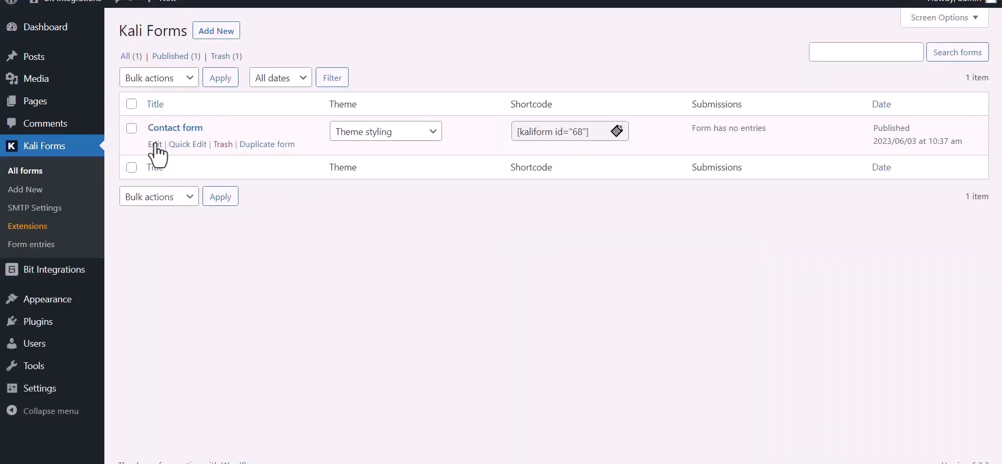
Create a webhook named 'Bit Integrations' in the Contact form's Web Hooks settings
left_click(155, 144)
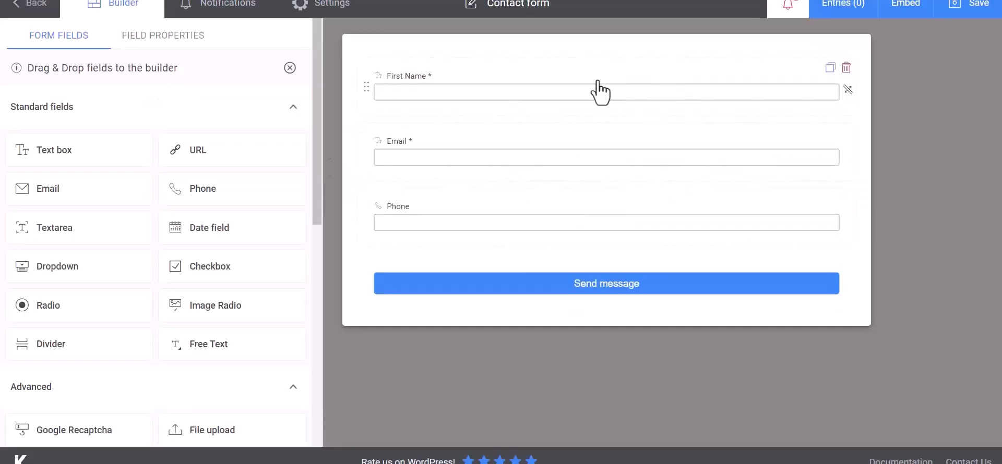
left_click(341, 11)
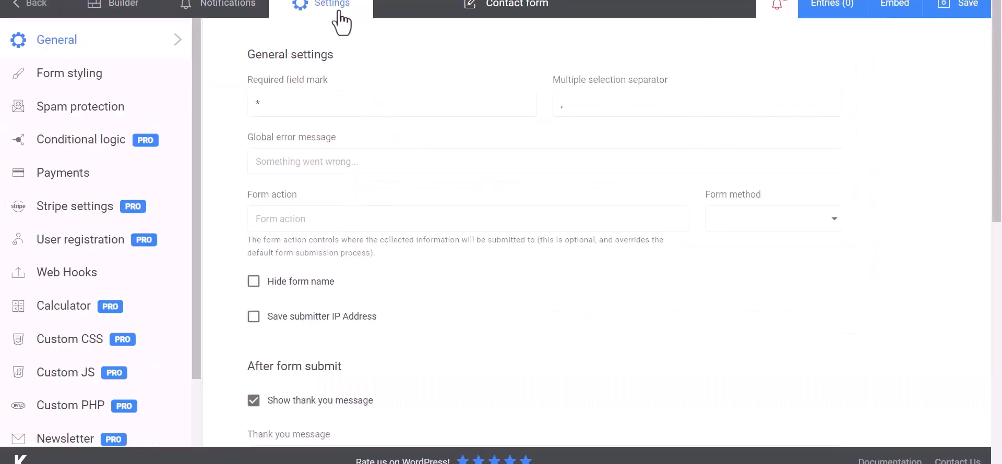
left_click(52, 279)
left_click(315, 106)
type("B")
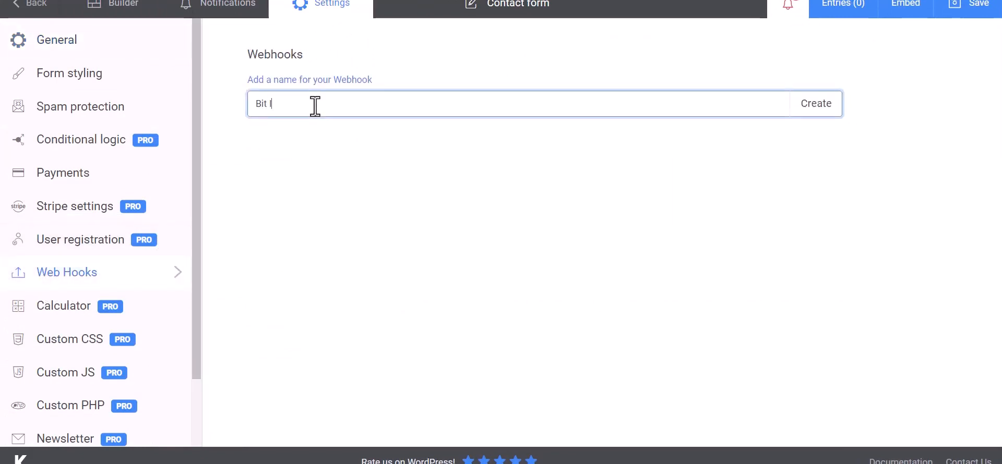
type("it Integrations")
left_click(818, 112)
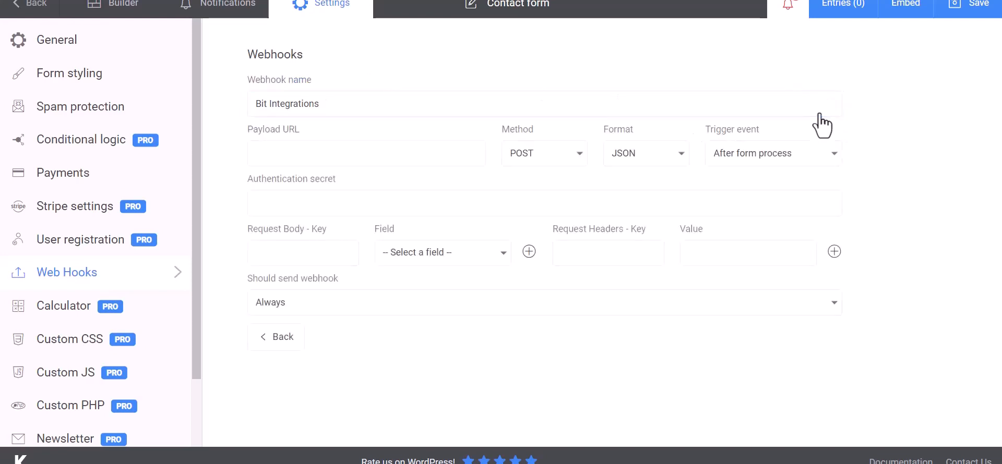
Paste the copied webhook URL as the payload URL and map key Name to First Name
left_click(314, 153)
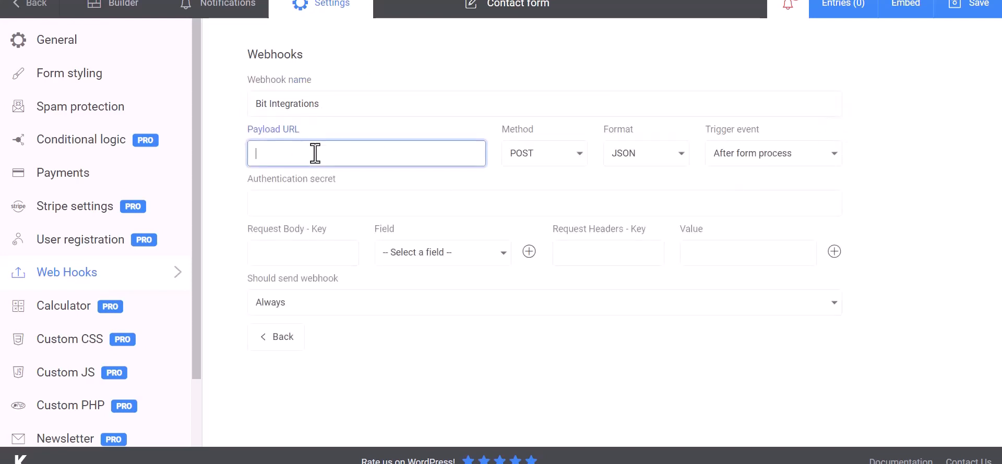
key("ctrl+v")
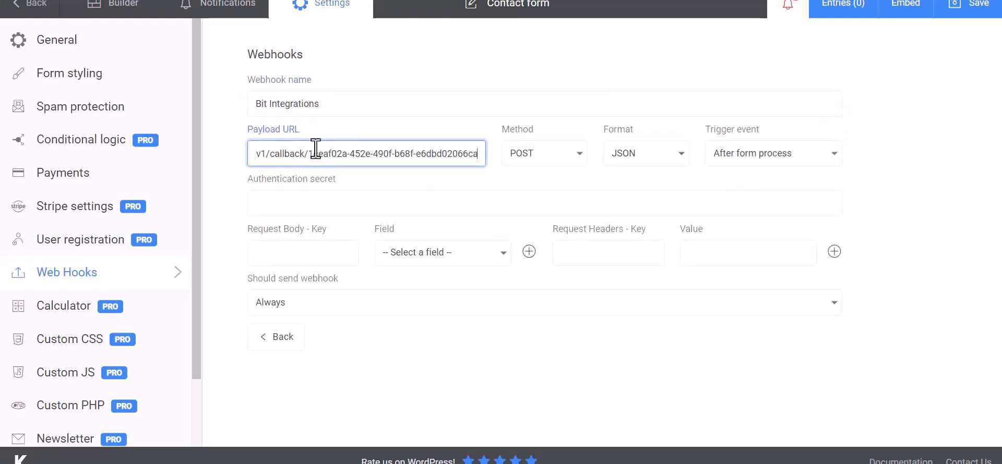
left_click(313, 253)
left_click(399, 255)
left_click(423, 282)
left_click(334, 256)
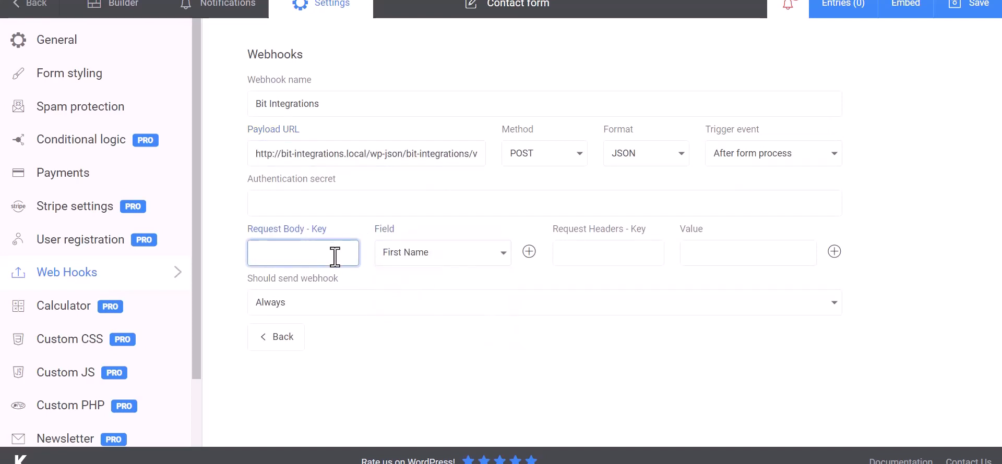
Add request body keys Email and Phone mapped to the Email and Phone fields, then save
left_click(529, 251)
left_click(436, 287)
left_click(399, 332)
left_click(336, 288)
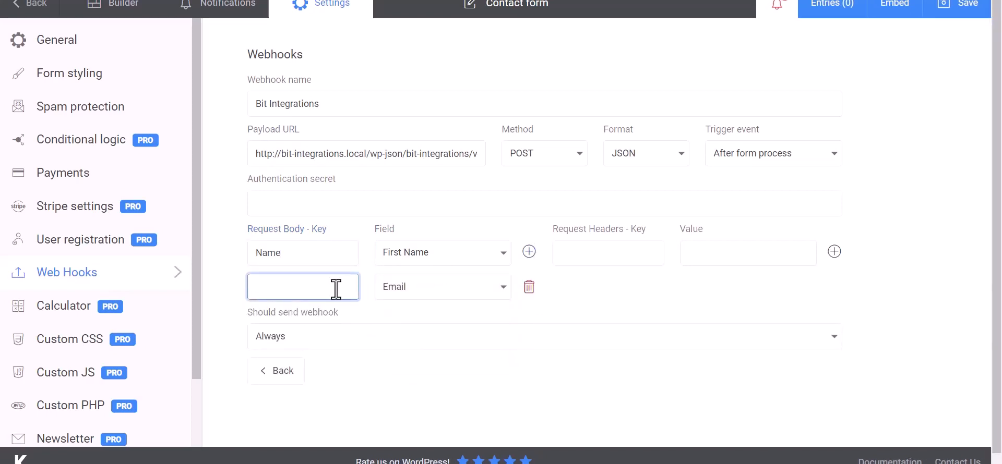
type("Email")
left_click(529, 251)
left_click(441, 327)
left_click(409, 391)
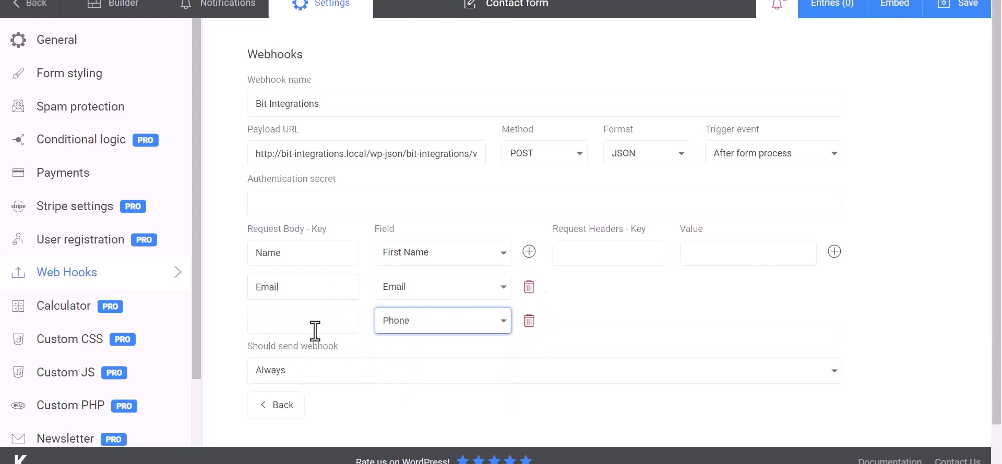
left_click(315, 333)
type("Phone")
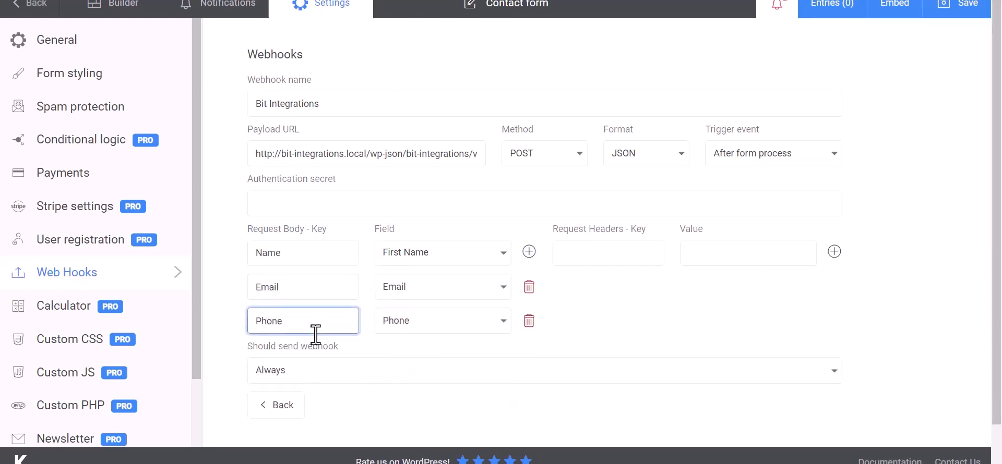
left_click(668, 302)
scroll(630, 303, "down", 1)
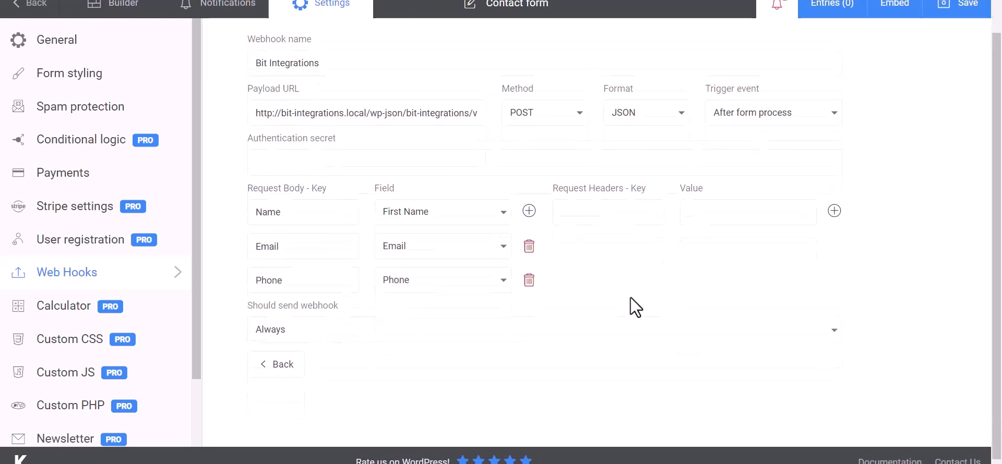
left_click(961, 8)
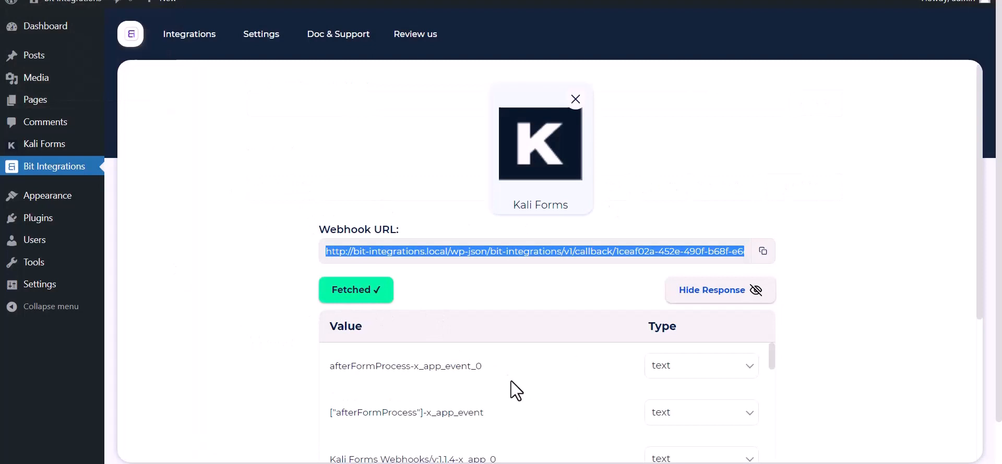
Review the fetched Name, Email and Phone test data and choose MailBluster as the action
scroll(509, 384, "down", 10)
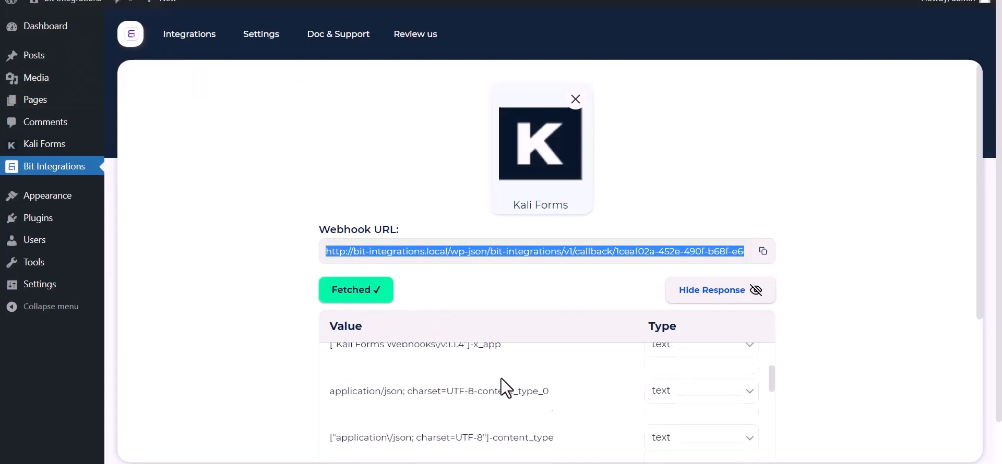
scroll(438, 421, "down", 3)
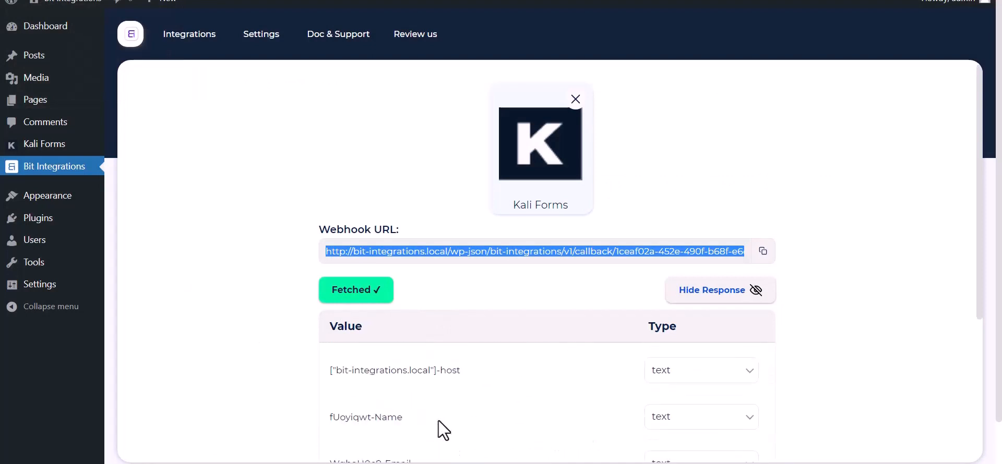
scroll(242, 354, "down", 5)
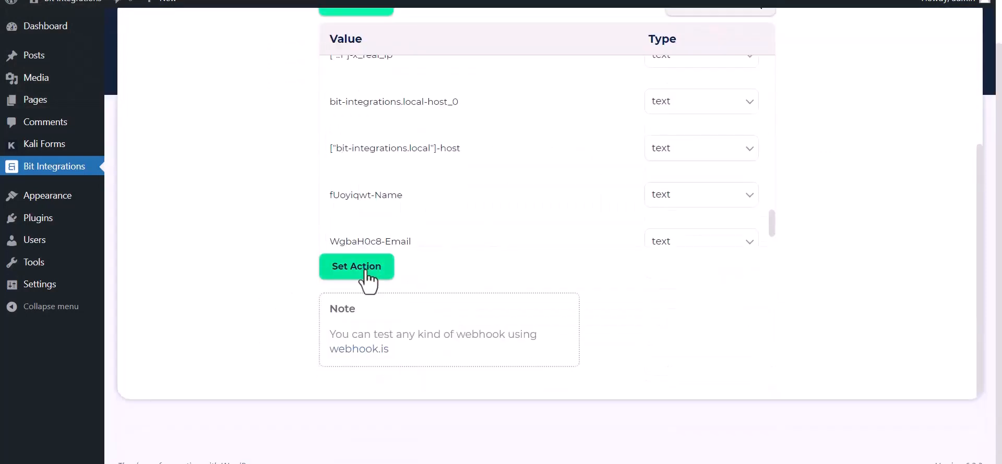
left_click(360, 268)
type("mailbluster")
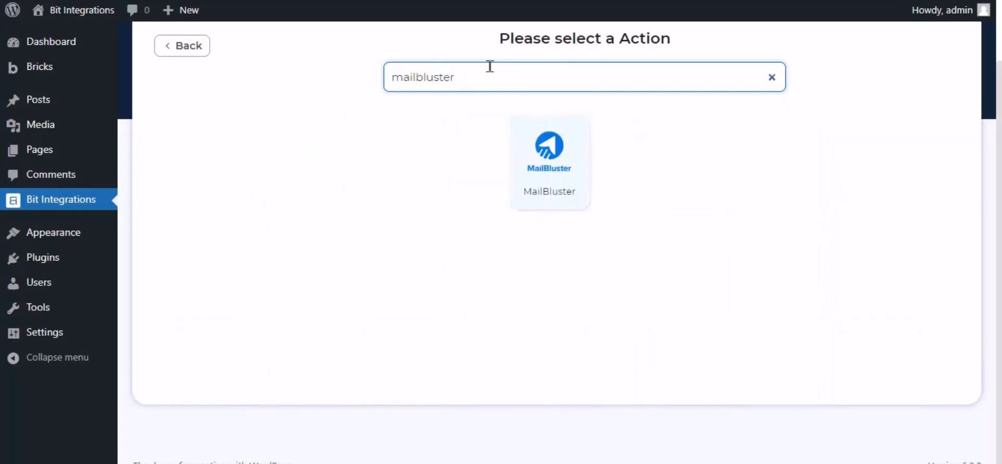
left_click(564, 162)
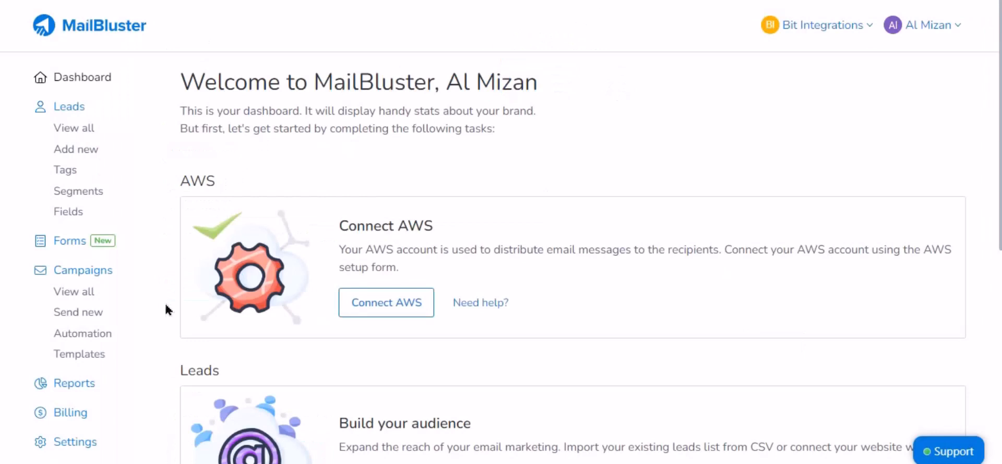
Create a MailBluster API key named 'For Bit Integrations' and copy its value
left_click(76, 443)
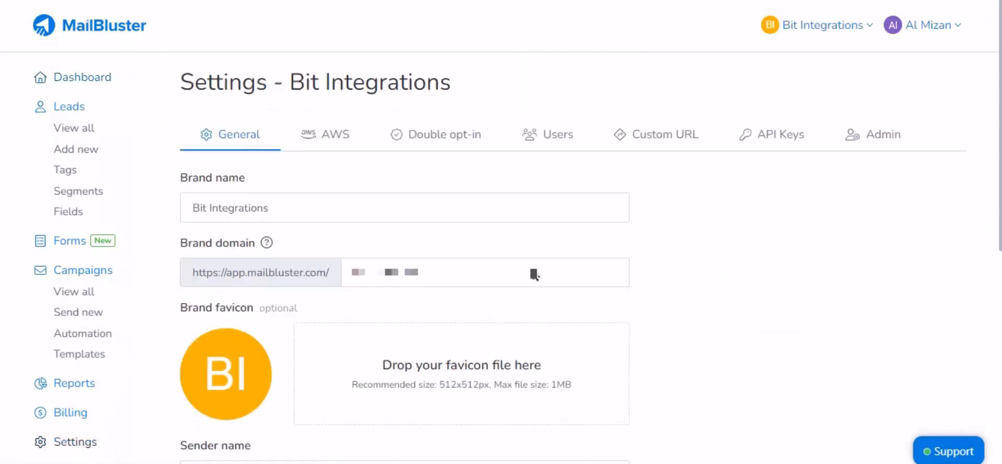
left_click(769, 134)
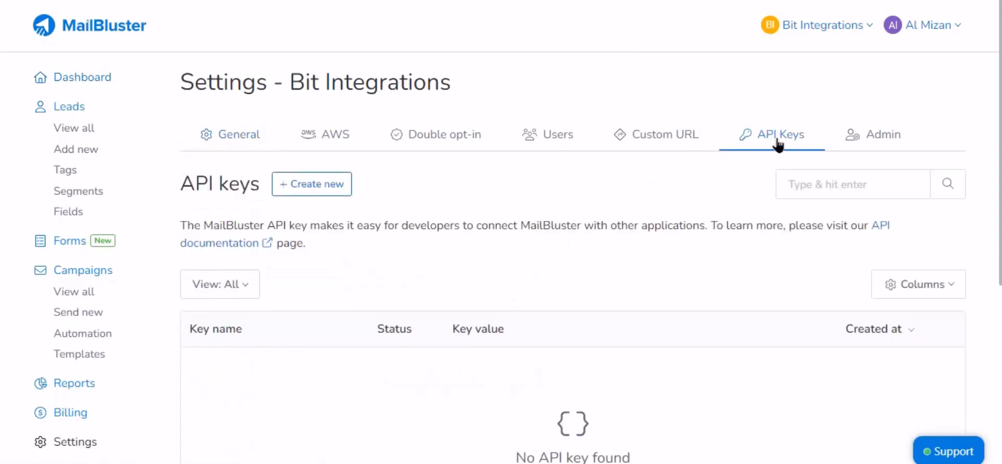
left_click(327, 189)
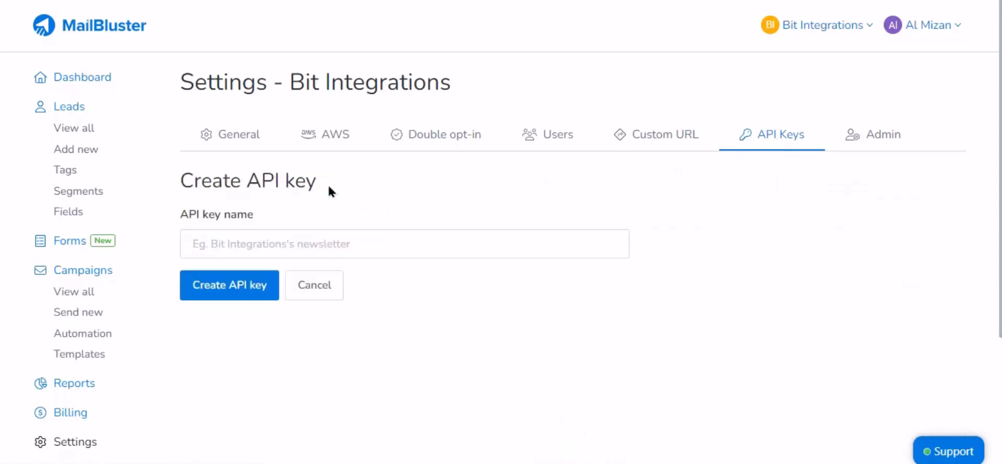
left_click(298, 230)
type("for")
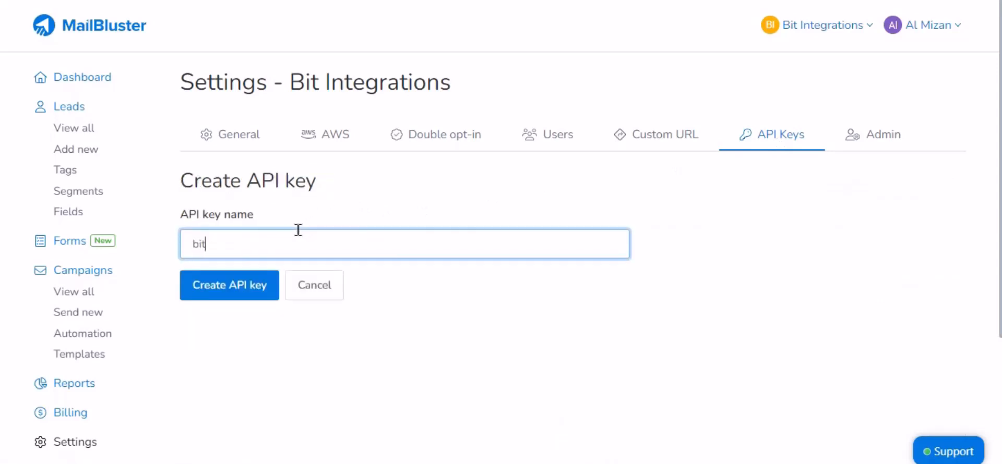
key("BackSpace")
key("BackSpace")
key("BackSpace")
type("For Bit Integrations")
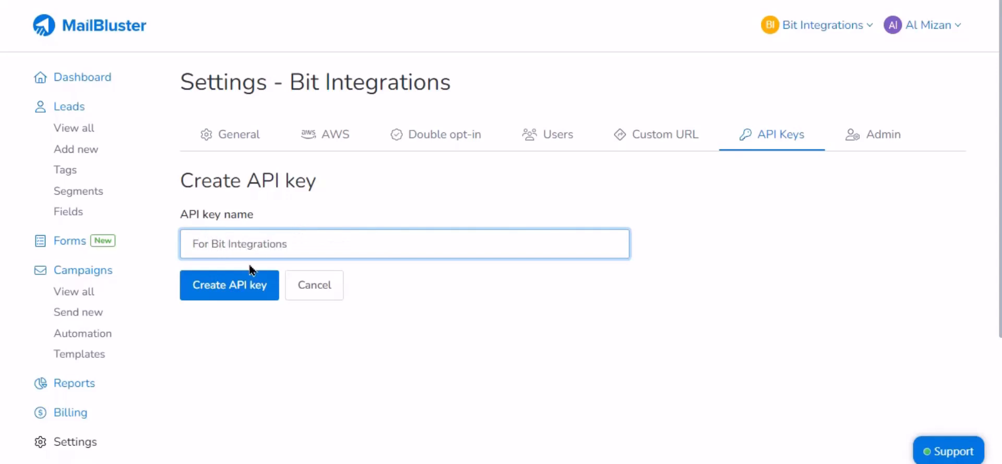
left_click(240, 292)
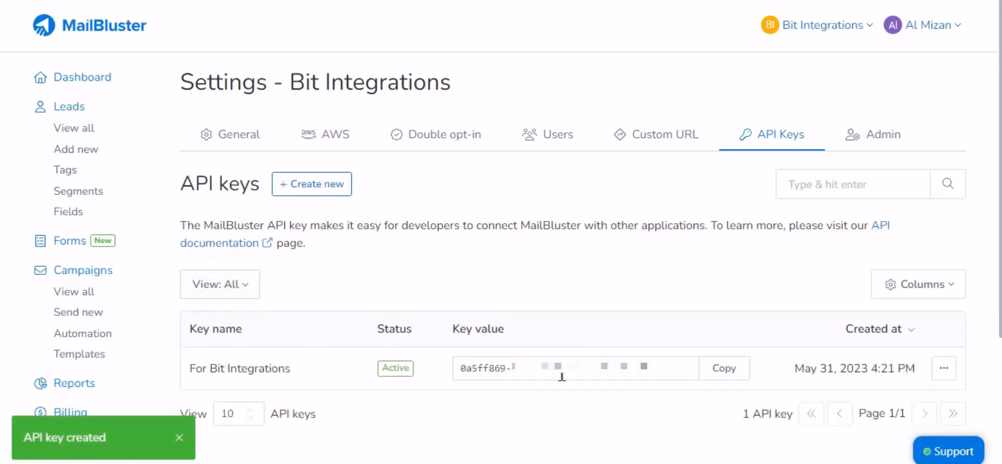
left_click(730, 375)
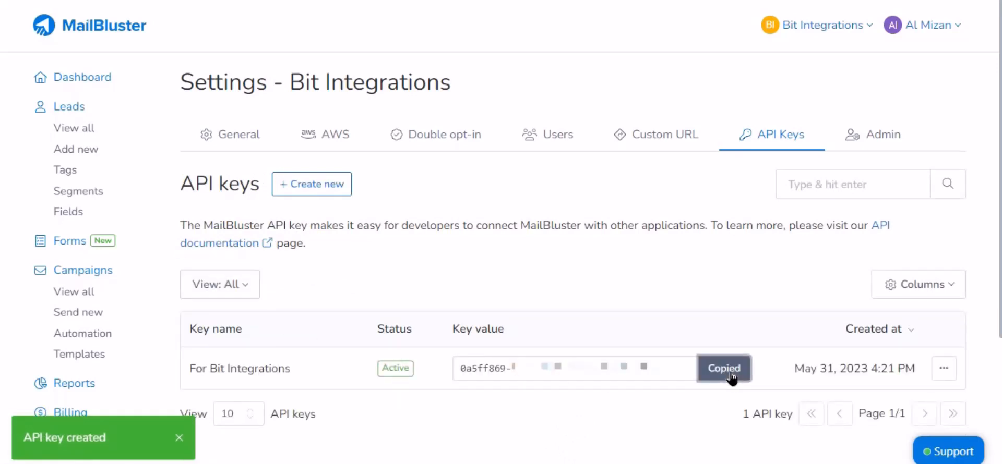
left_click(488, 1)
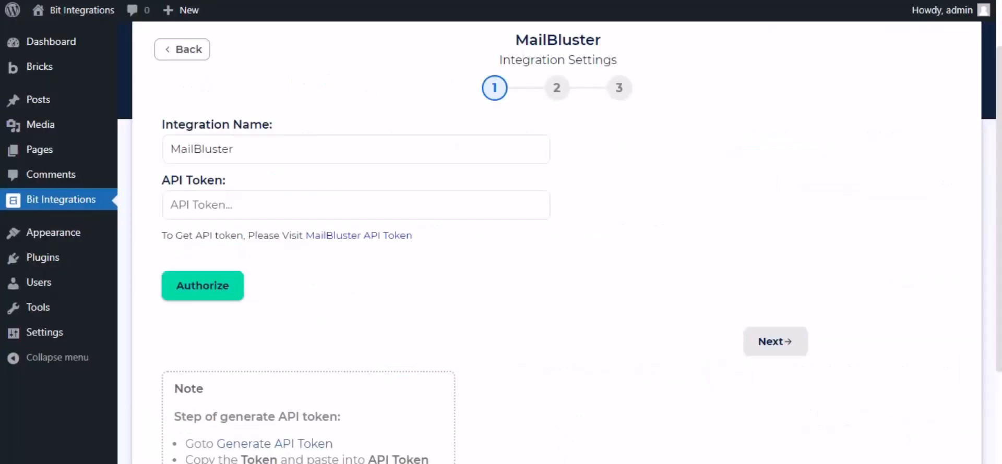
Paste the MailBluster key as the API token, authorize it, and continue to step 2
left_click(282, 198)
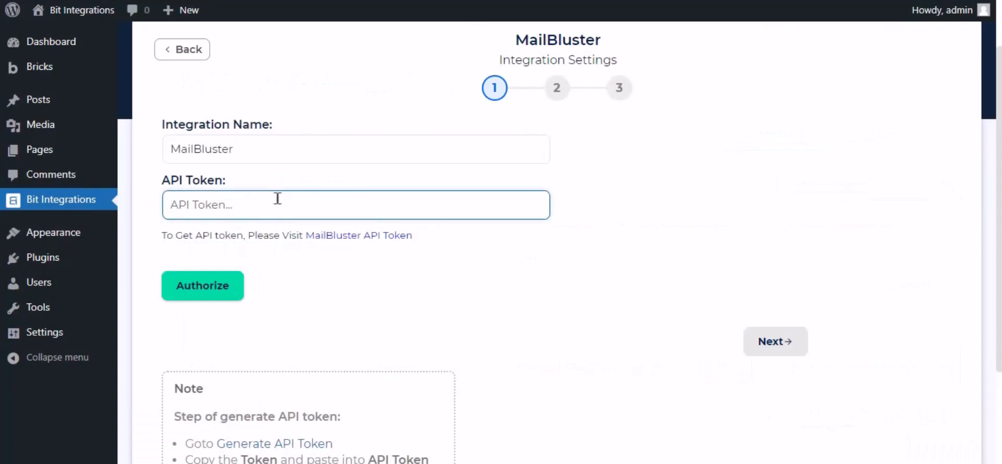
key("ctrl+v")
left_click(229, 291)
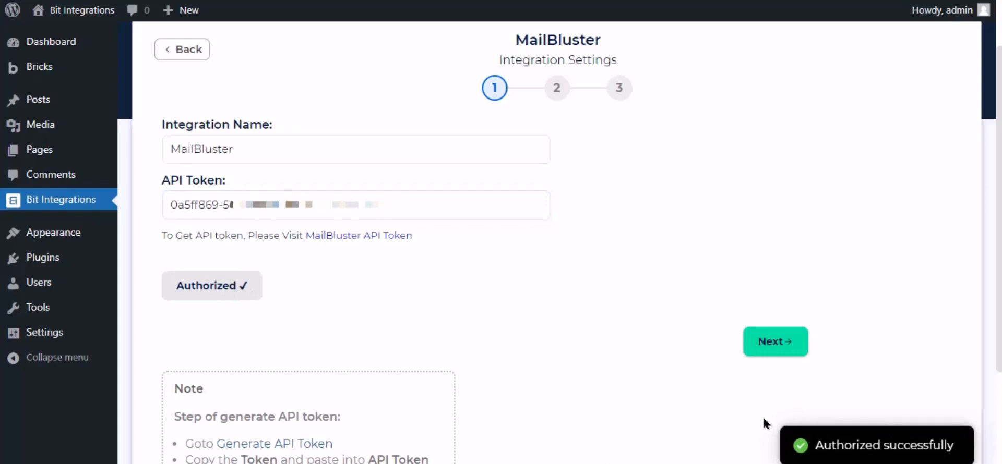
left_click(775, 344)
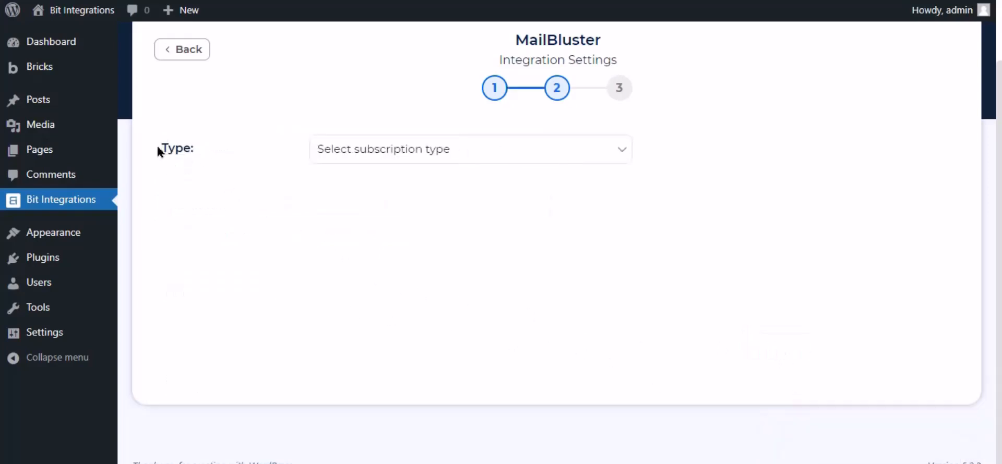
Set the MailBluster subscription type to Subscribed
left_click_drag(159, 149, 195, 152)
left_click(233, 144)
left_click(368, 151)
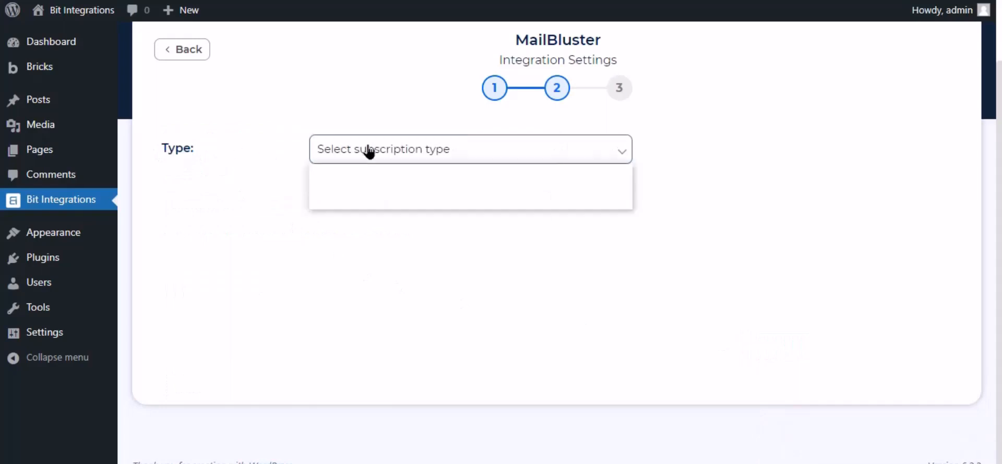
left_click(363, 187)
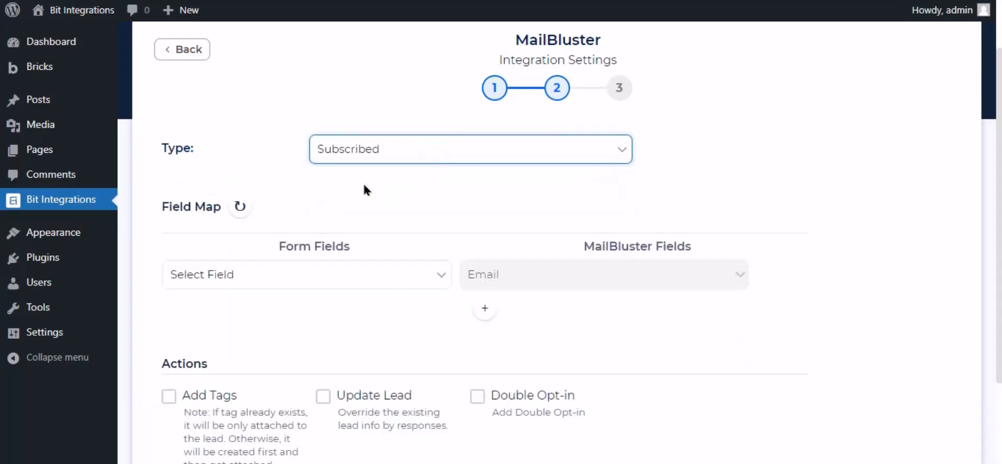
Map the form's Email to Email and Name to First Name
left_click(416, 278)
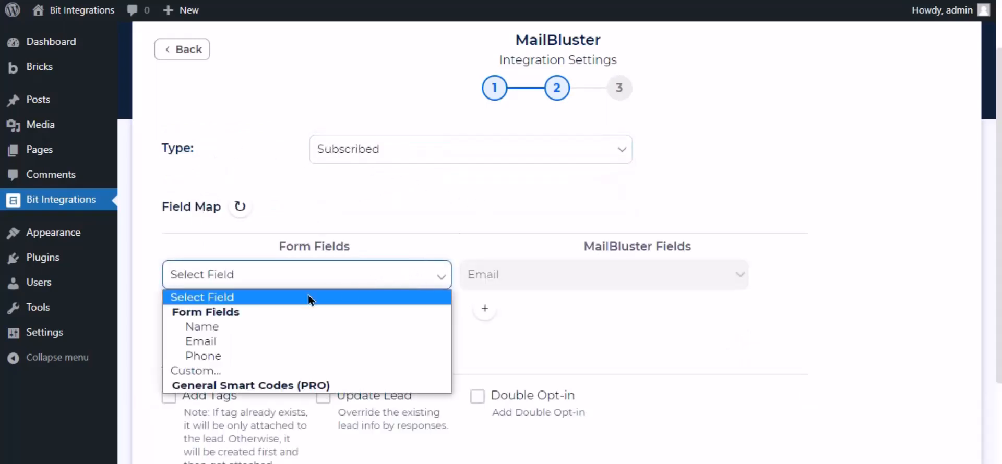
left_click(208, 339)
left_click(485, 314)
left_click(510, 313)
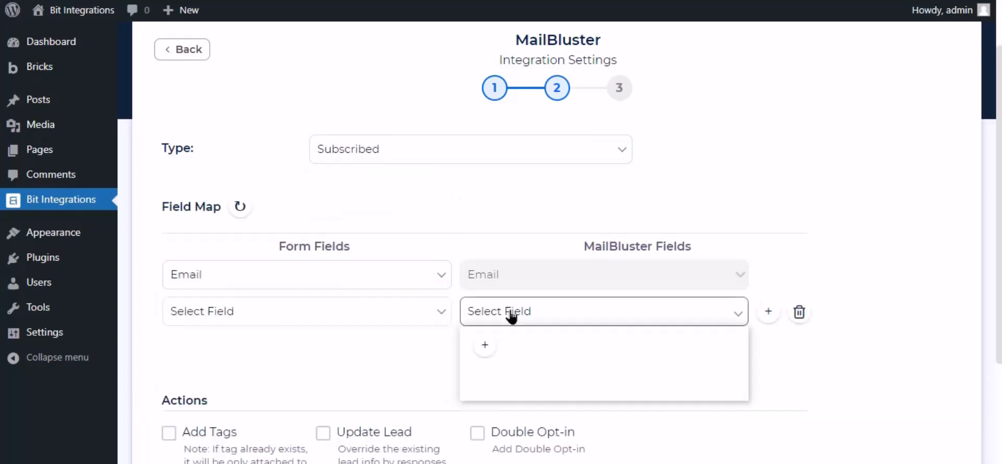
left_click(505, 349)
left_click(374, 316)
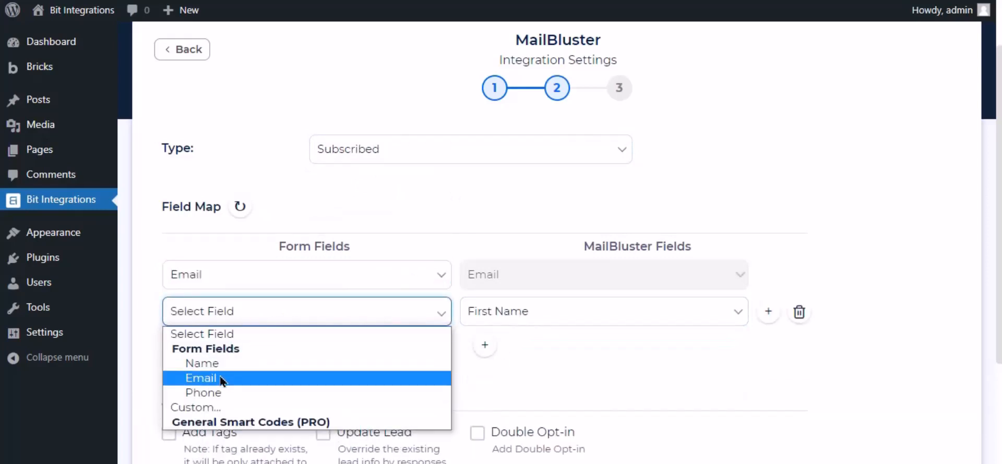
left_click(200, 364)
Leave conditional logic switched off and advance to step 3
scroll(320, 339, "down", 3)
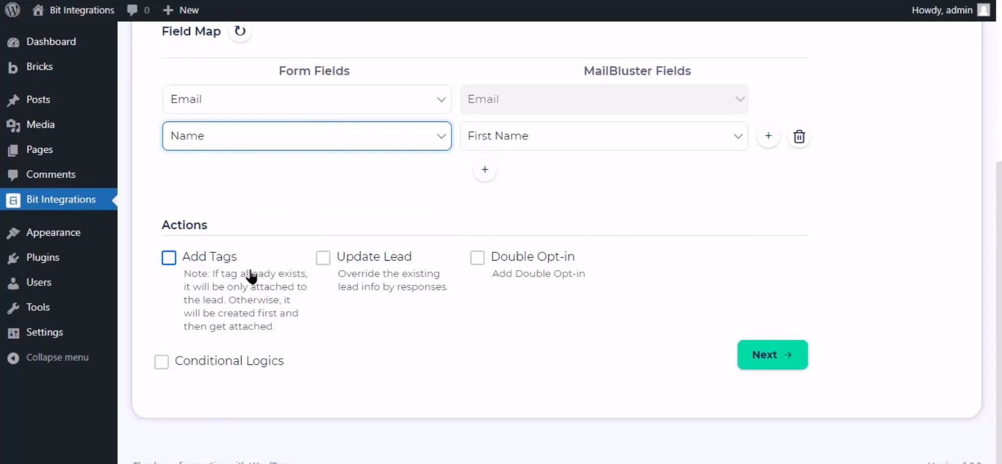
left_click(163, 364)
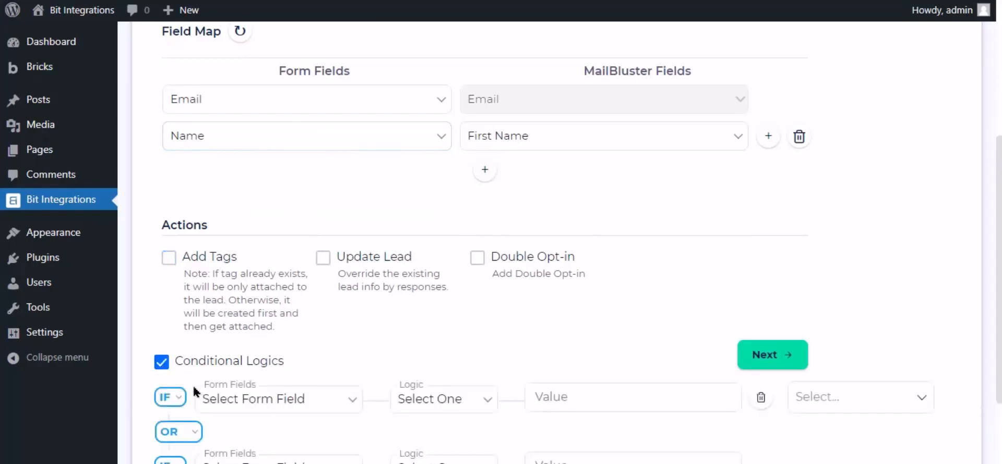
scroll(610, 398, "down", 3)
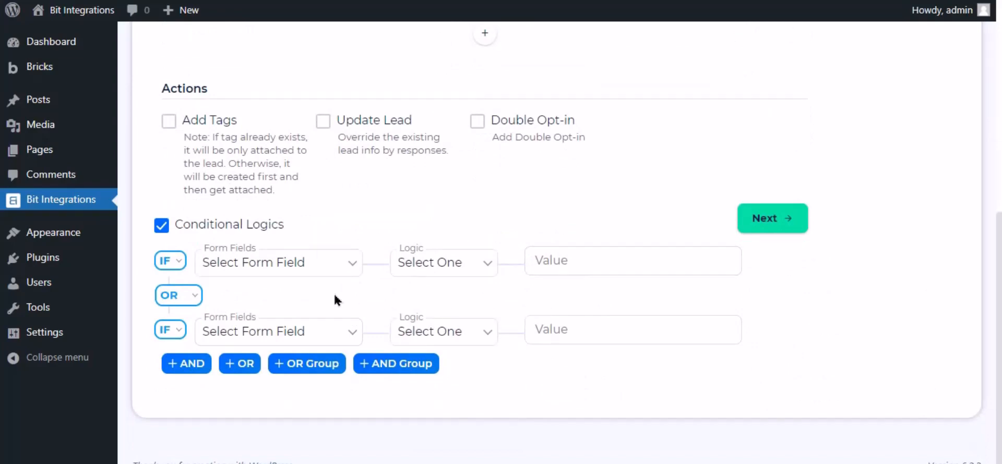
left_click(161, 227)
scroll(569, 292, "up", 4)
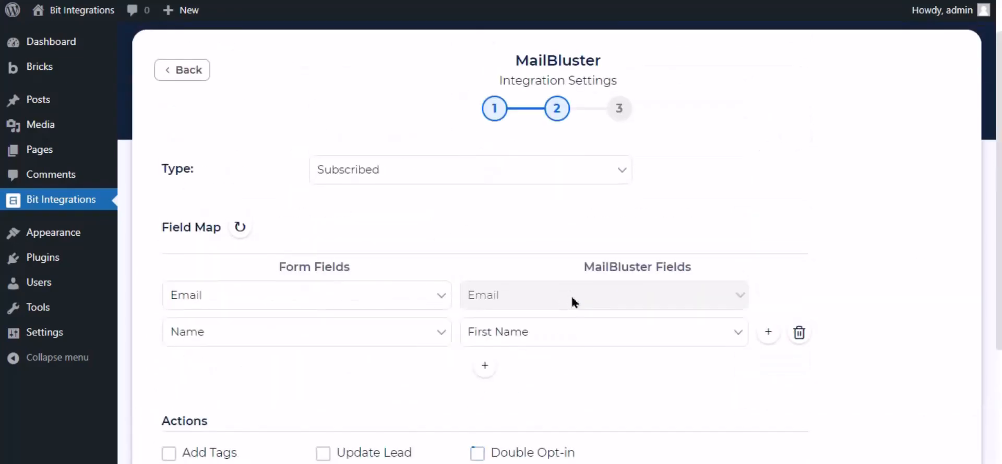
scroll(572, 302, "down", 4)
left_click(782, 348)
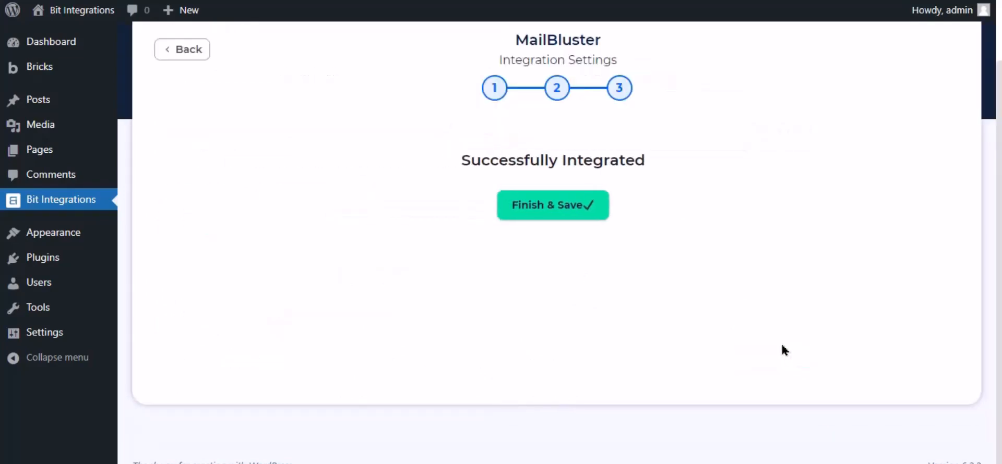
Save the integration and fill the contact form with name Bit Integrations and a test e-mail
left_click(556, 209)
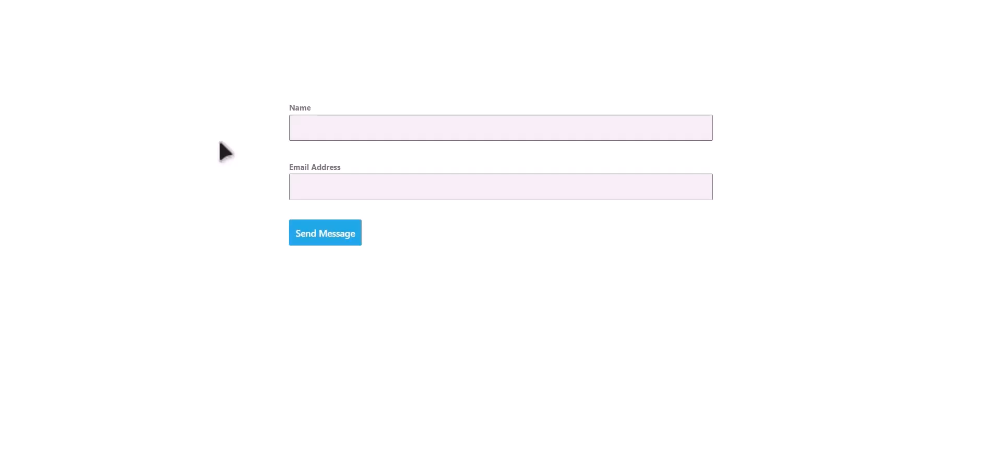
left_click(394, 125)
type("Bit")
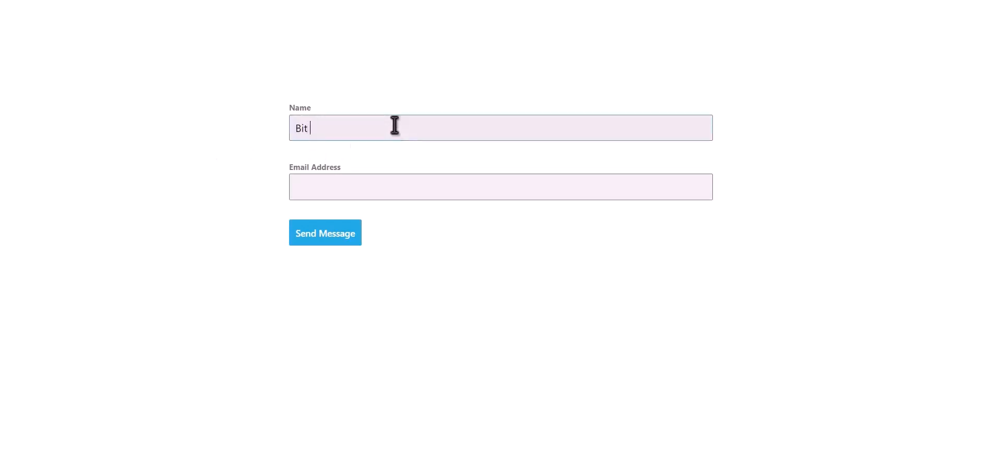
type(" Integr")
type("ations")
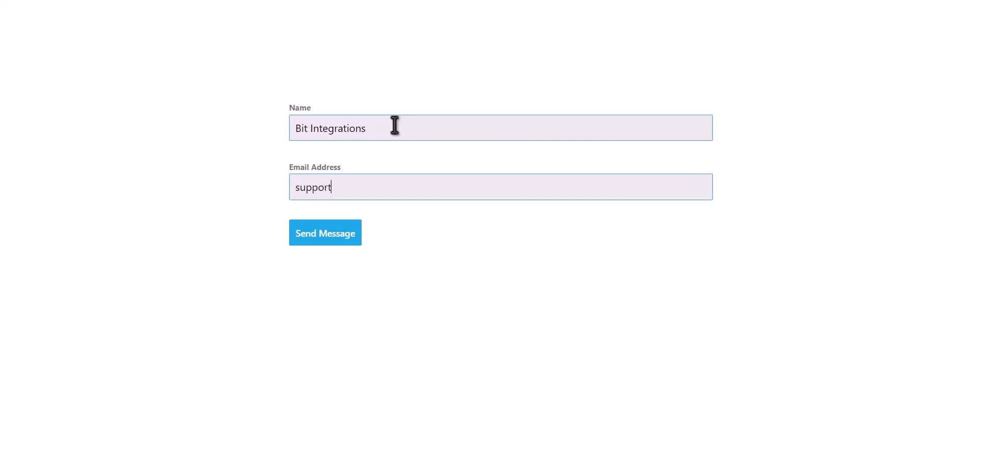
Submit the test entry and view all leads in MailBluster
left_click(351, 234)
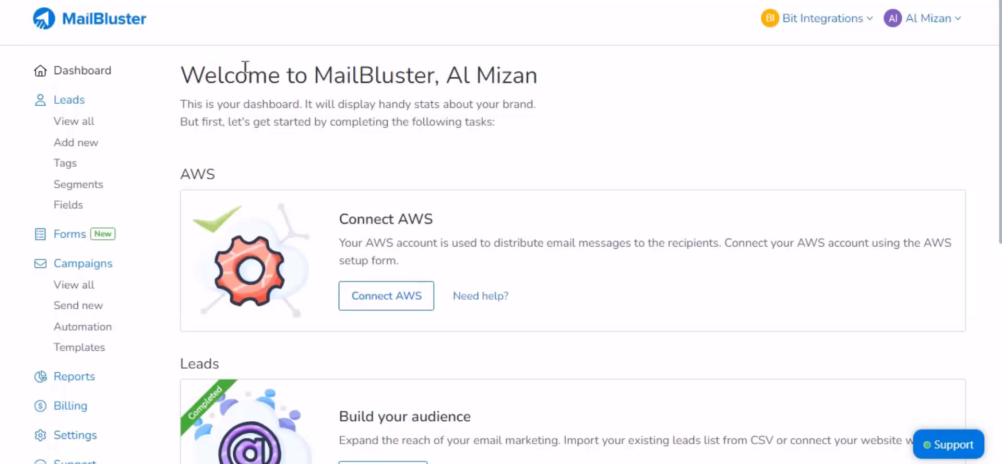
left_click(78, 123)
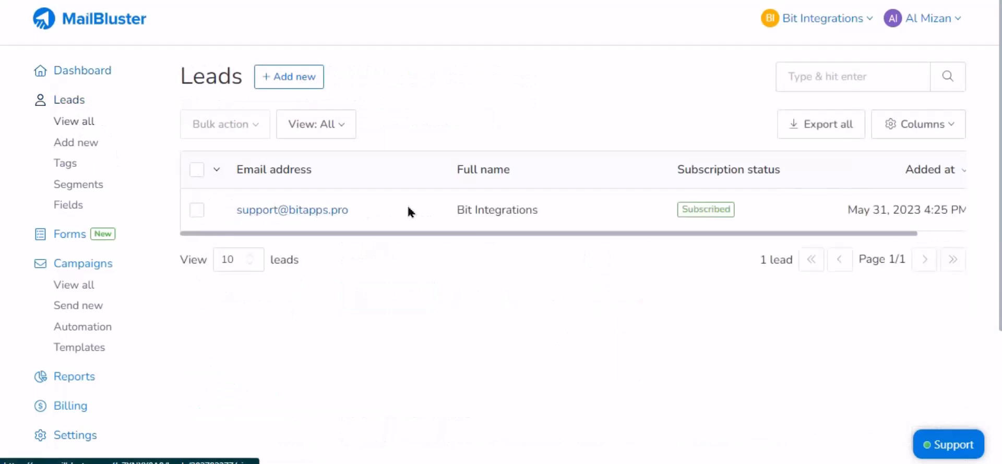